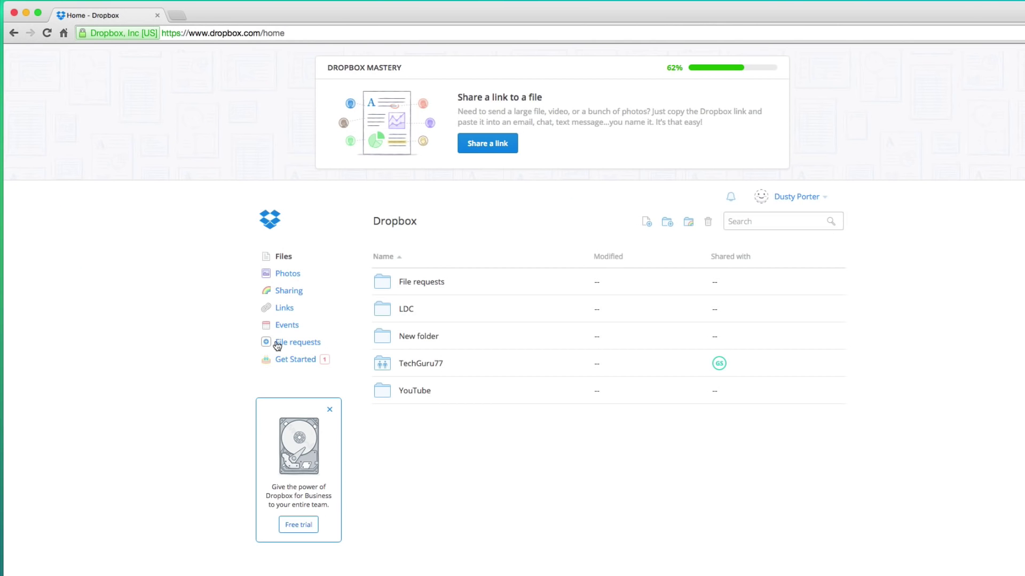
Go to Dropbox's File requests page from the left sidebar.
left_click(298, 346)
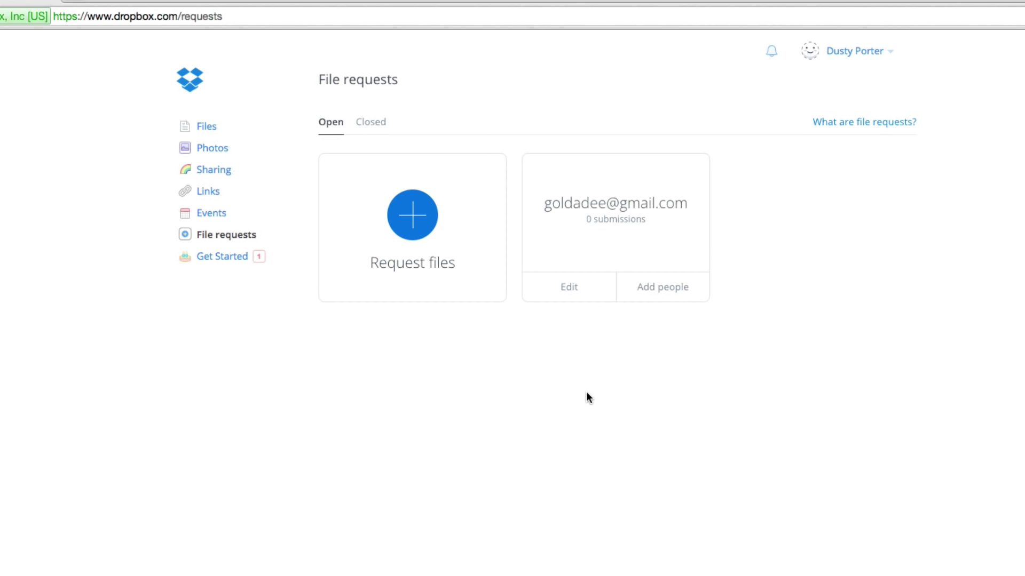
Create a file request named 'Pictures For The Project' and generate its shareable link.
left_click(417, 225)
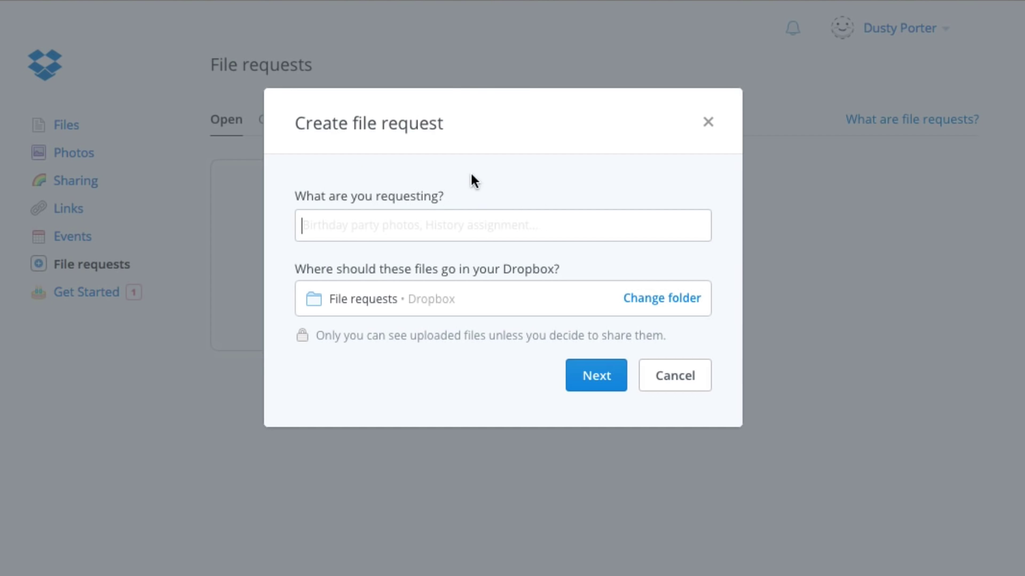
type("Pi")
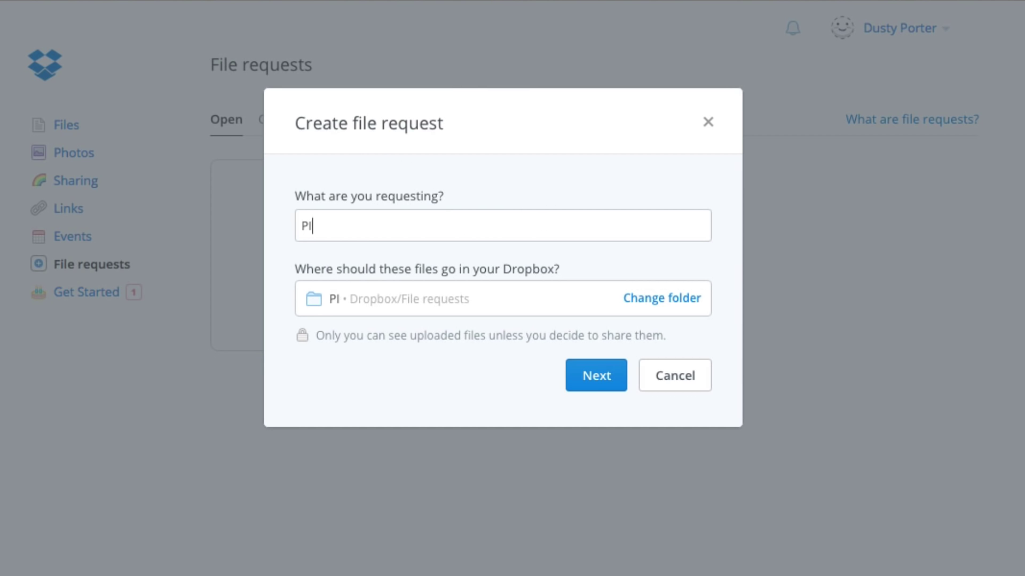
type("ctures For The P")
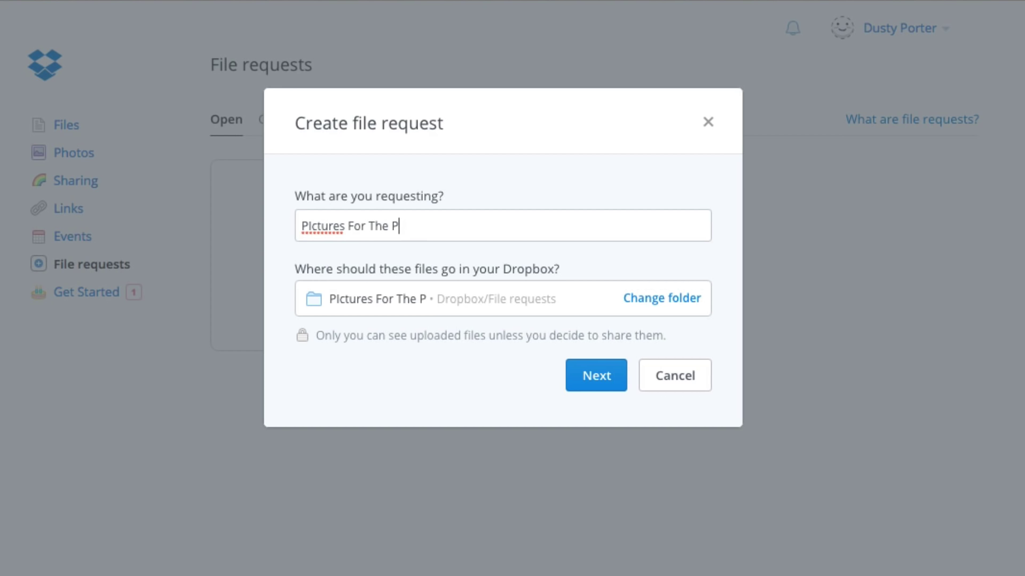
type("roject")
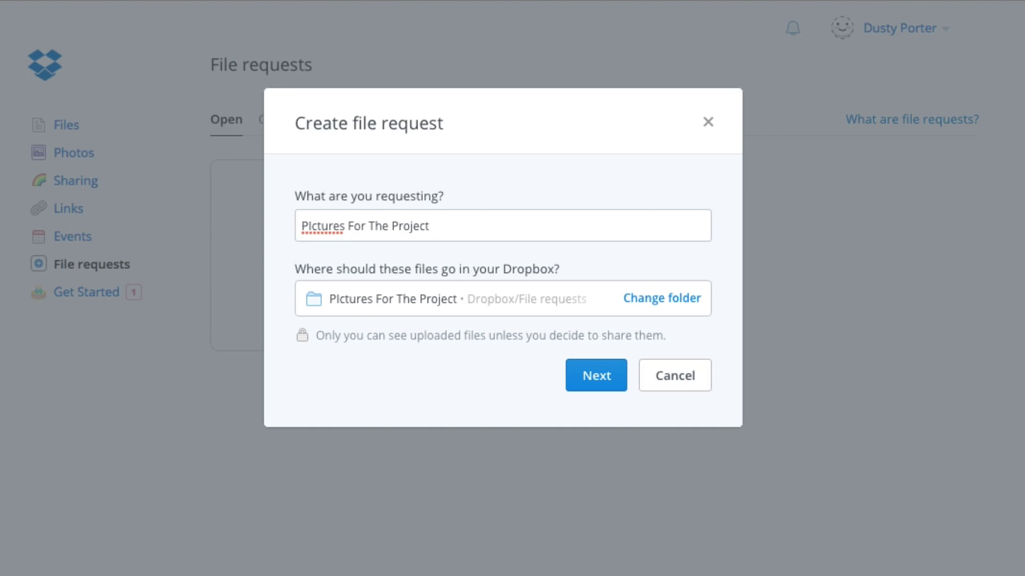
left_click(584, 374)
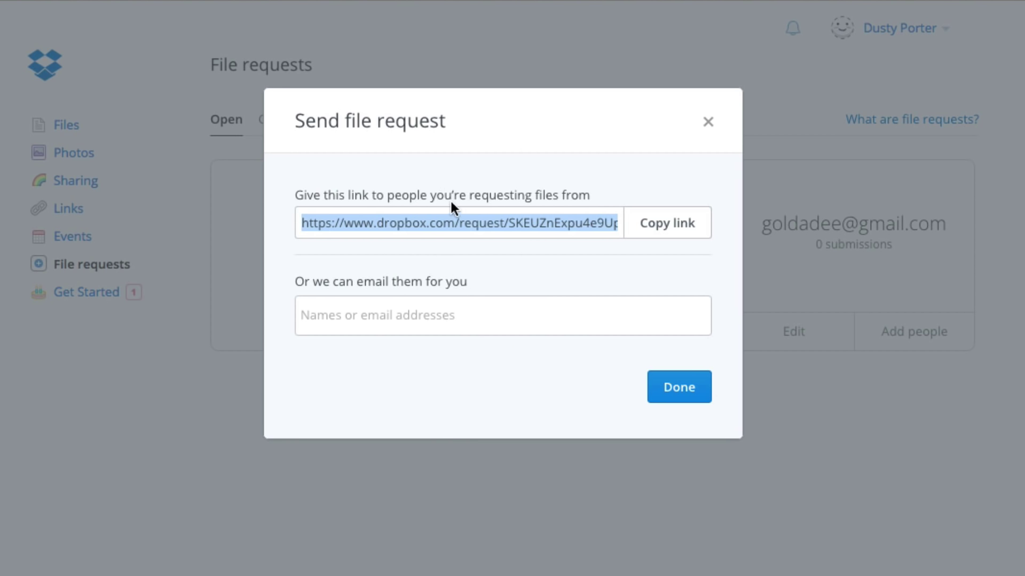
Copy the request link and add the suggested 'tech' contact as the email recipient.
left_click(678, 235)
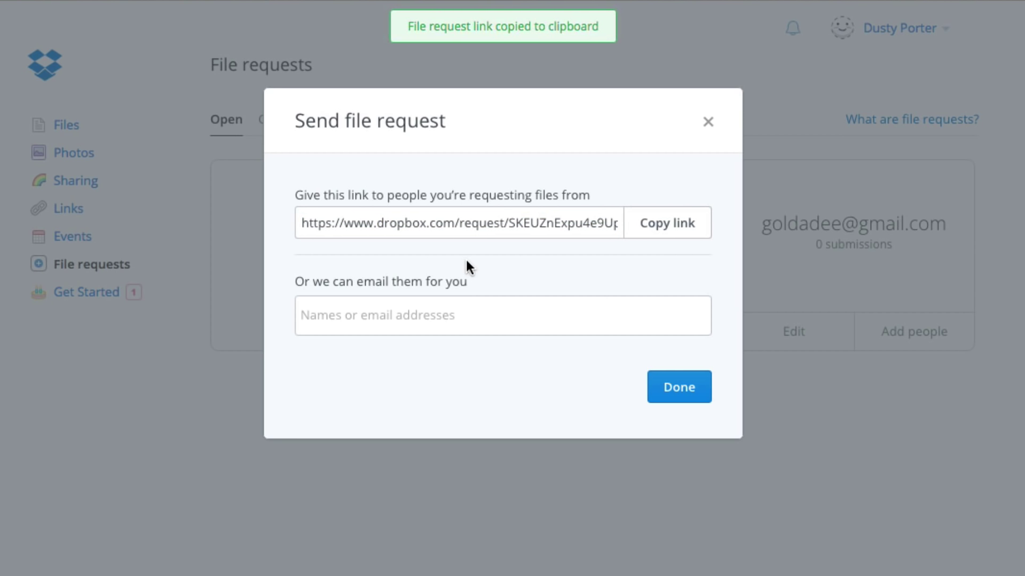
left_click(419, 322)
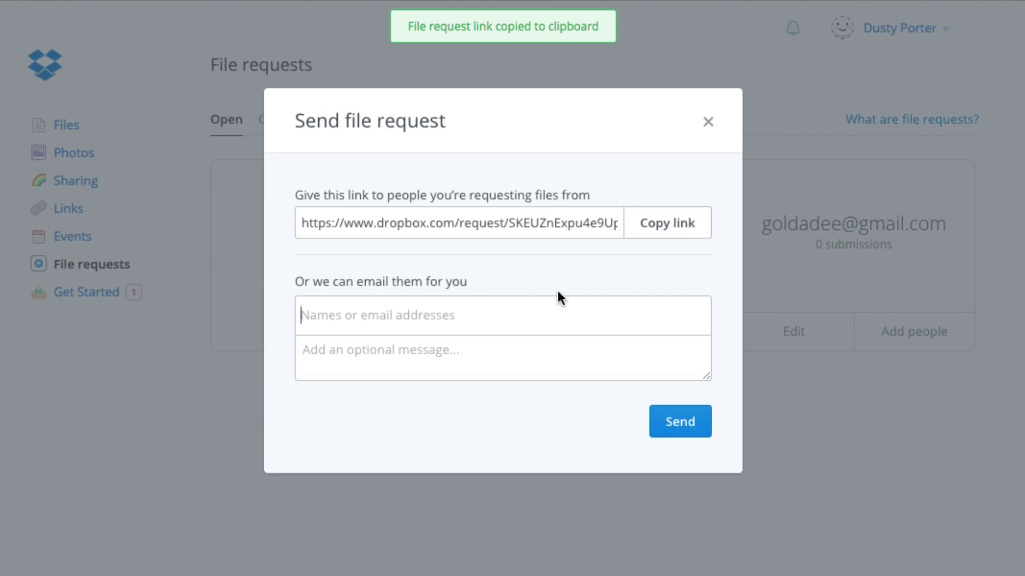
type("te")
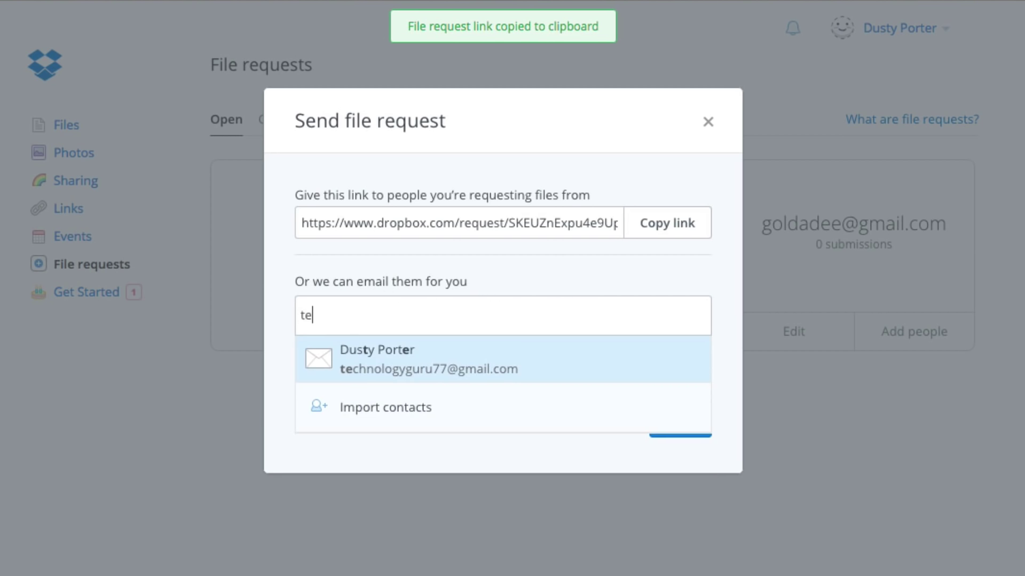
type("ch")
key("Return")
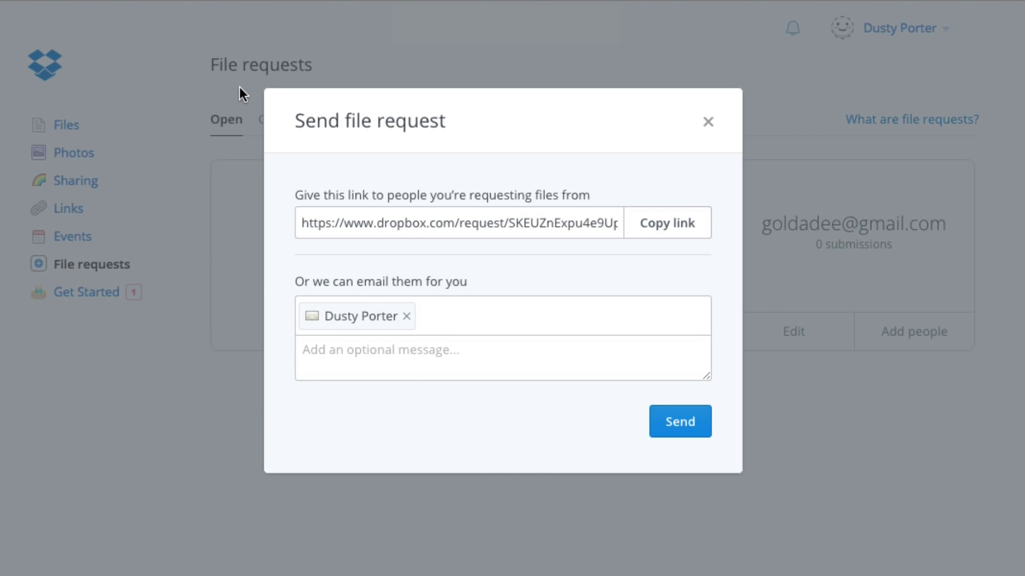
Send the 'Pictures For The Project' request email to the added contact.
left_click(680, 422)
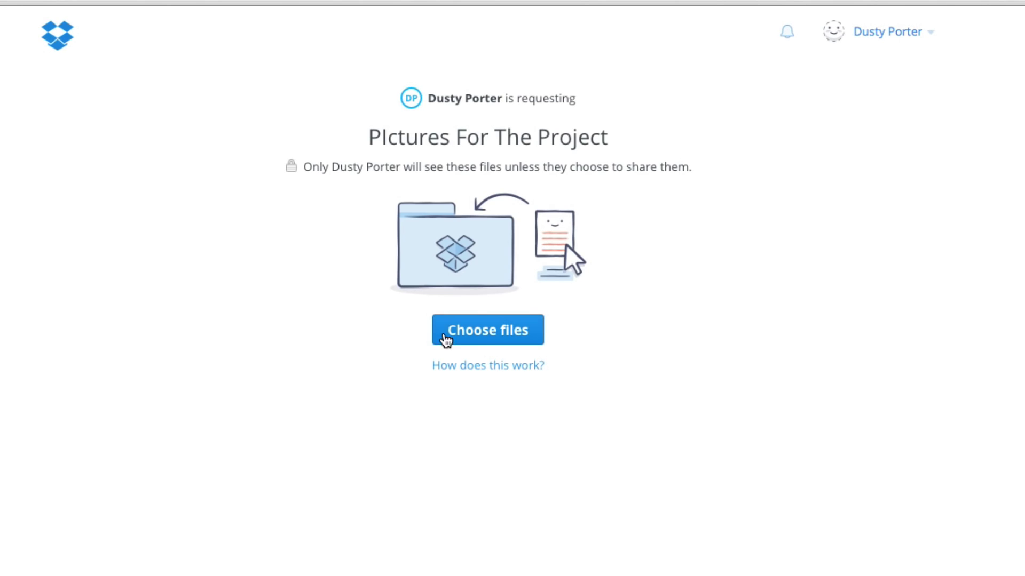
Bring up the upload page's file chooser, then cancel it without selecting any files.
left_click(461, 336)
key("Escape")
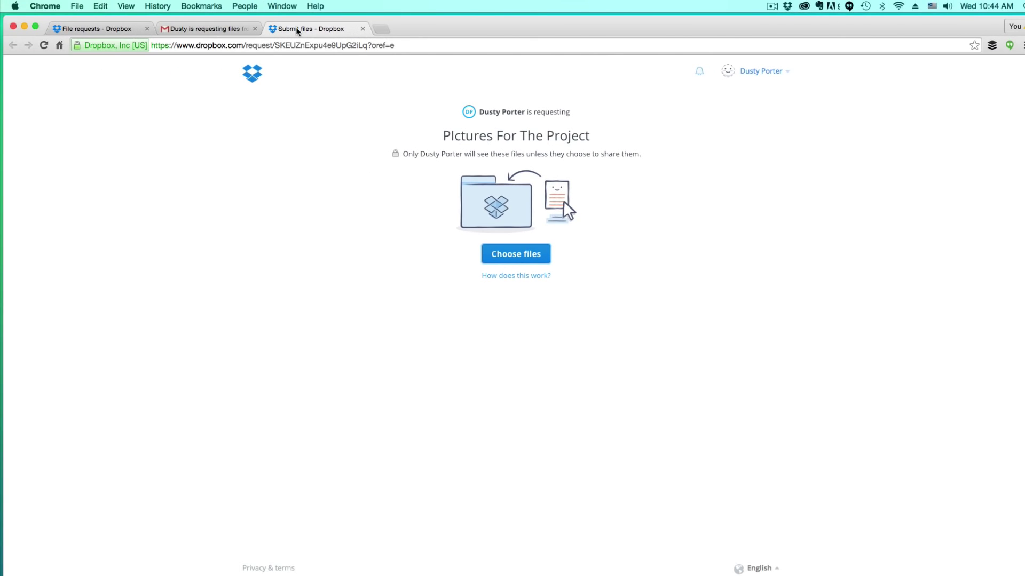
Close the upload tab and reload the File requests list in the Dropbox tab.
key("super+w")
left_click(140, 30)
left_click(271, 211)
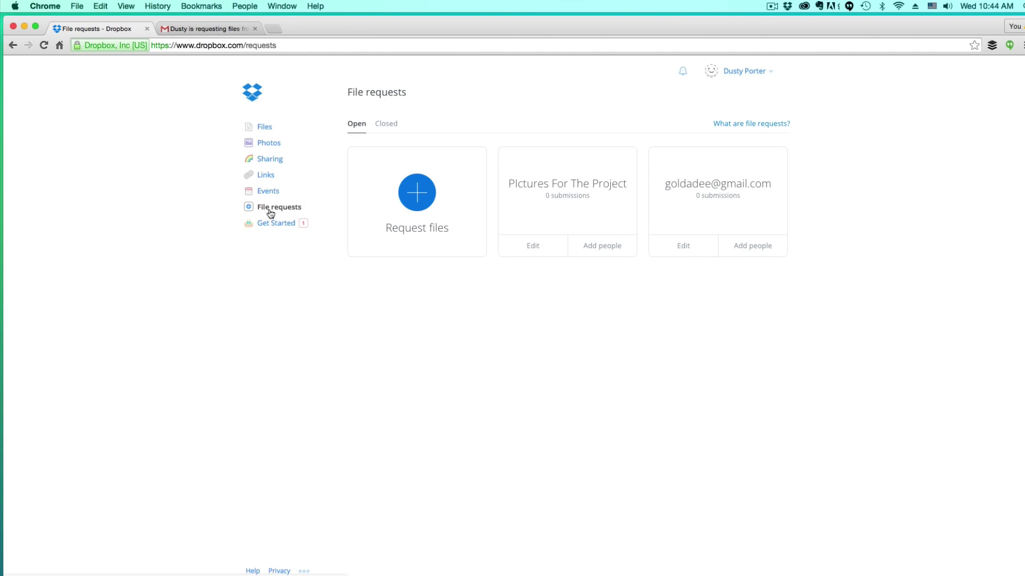